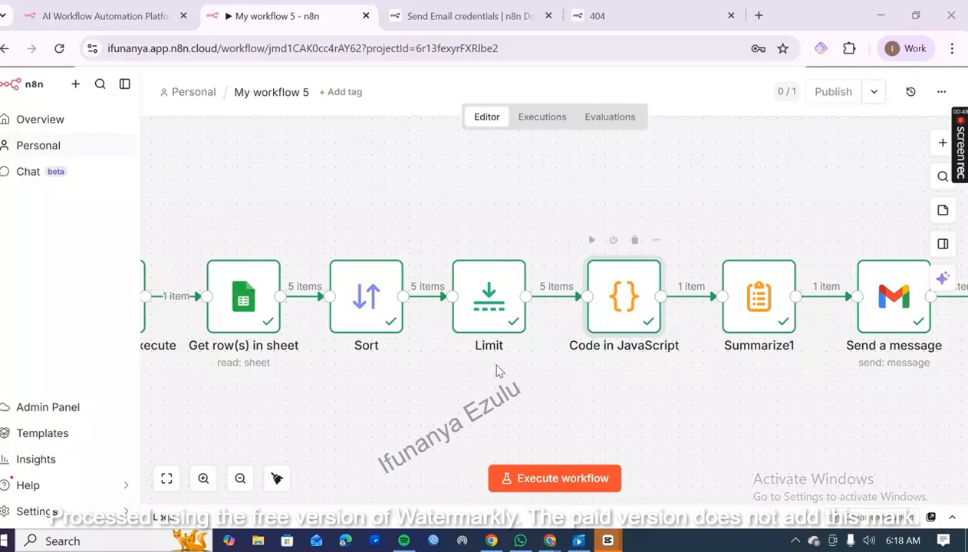
# Check the source data in the Analytical Report spreadsheet in the other browser window, then return to the My workflow 5 canvas.
pyautogui.moveTo(552, 541)
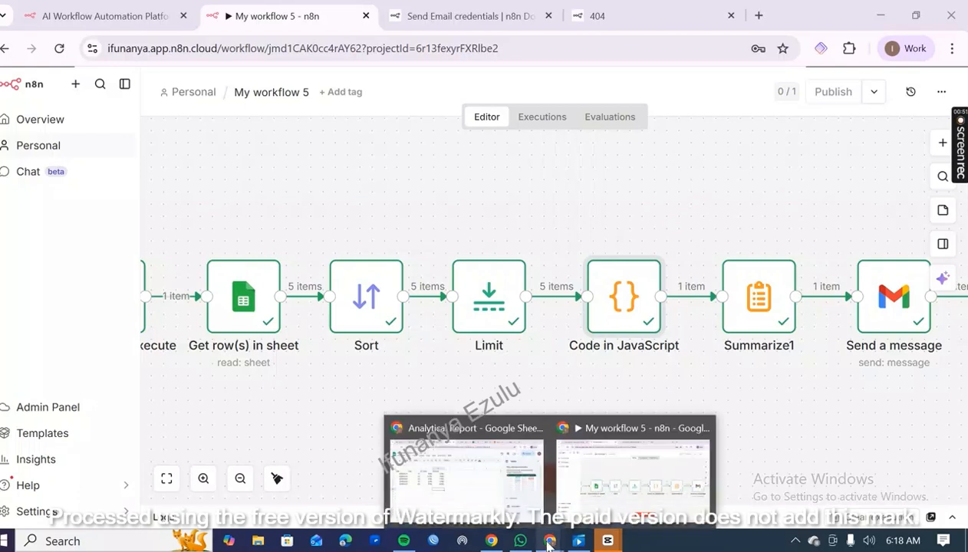
pyautogui.click(625, 479)
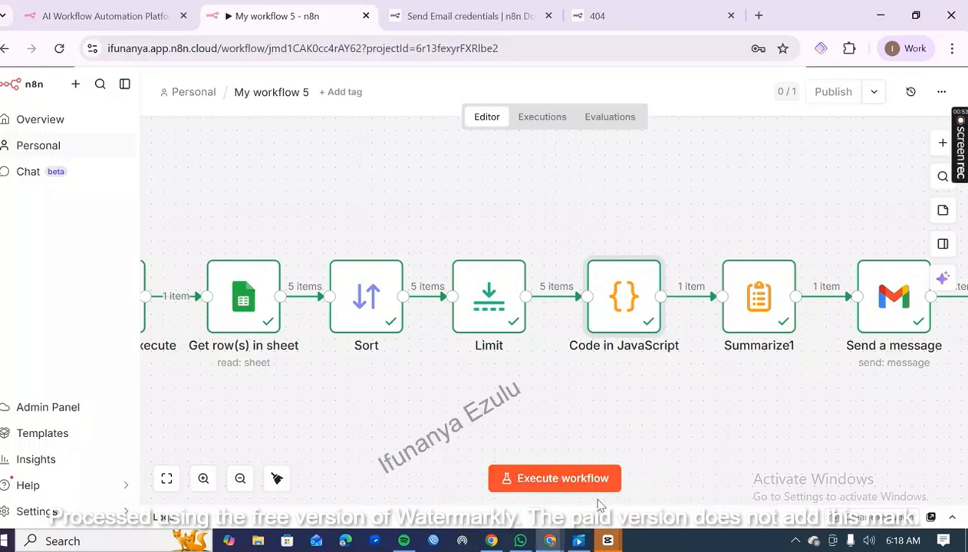
pyautogui.moveTo(550, 544)
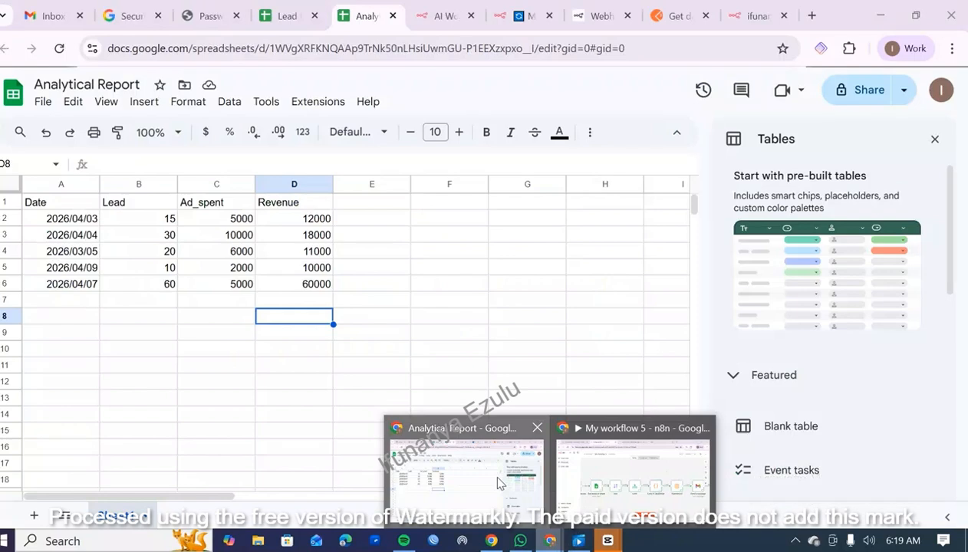
pyautogui.click(497, 483)
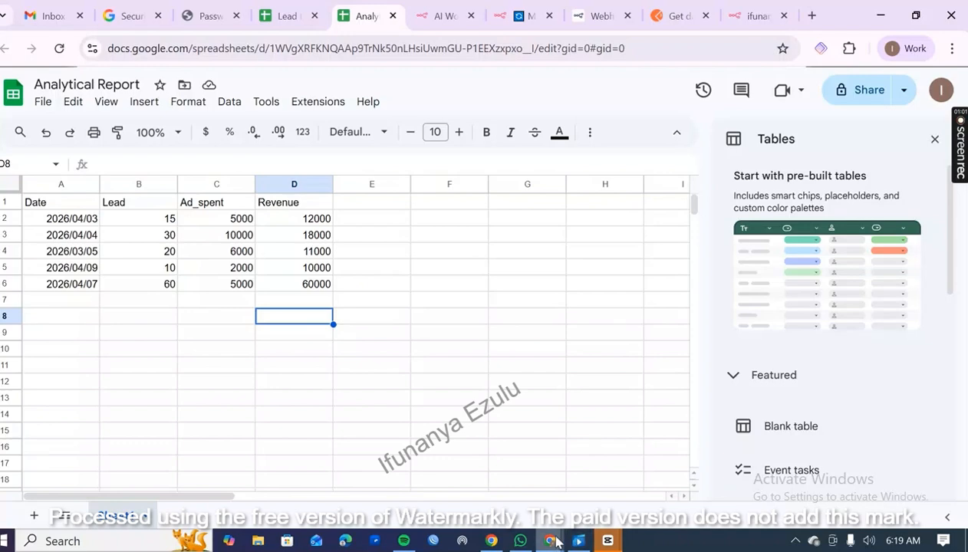
pyautogui.moveTo(556, 543)
pyautogui.click(606, 491)
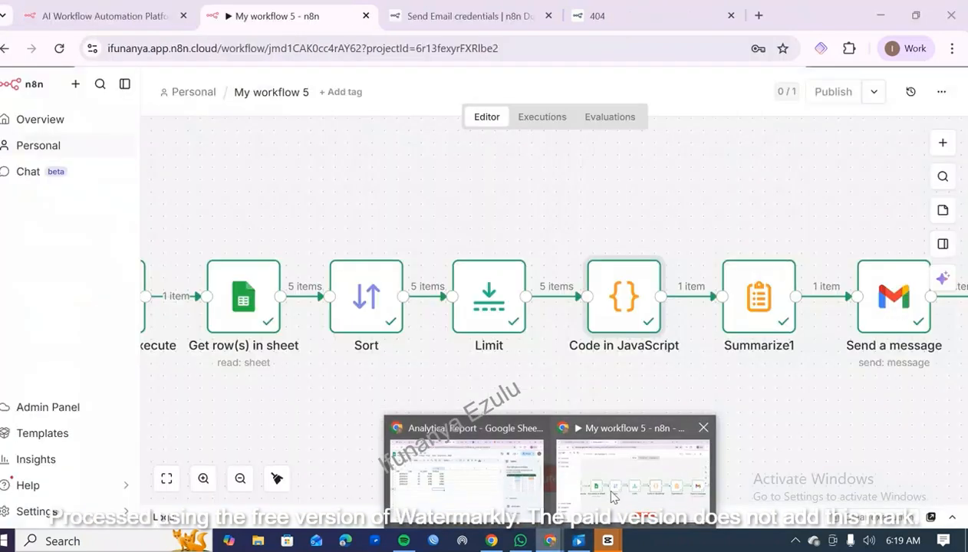
# Review the Sort node's sort field, order and output table, then close the node.
pyautogui.click(364, 300)
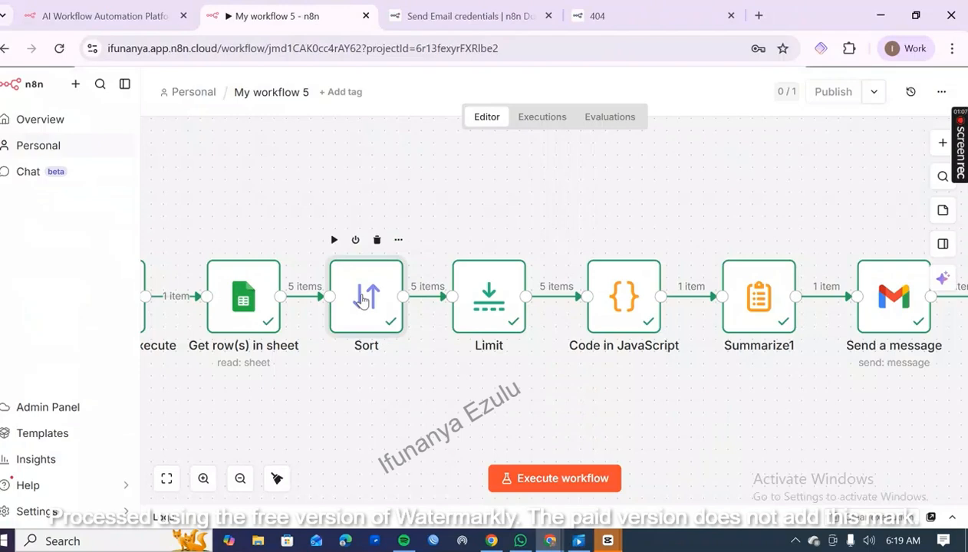
pyautogui.doubleClick(364, 301)
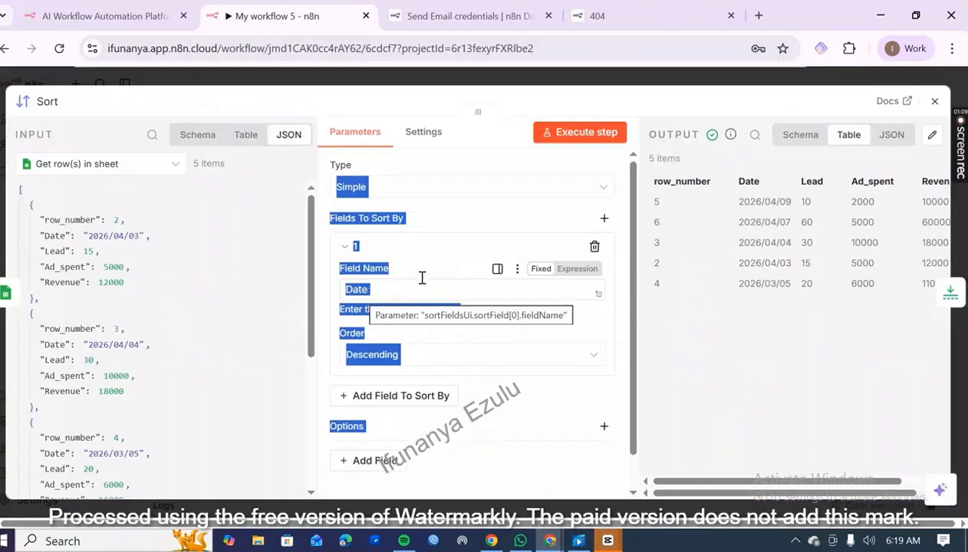
pyautogui.click(464, 256)
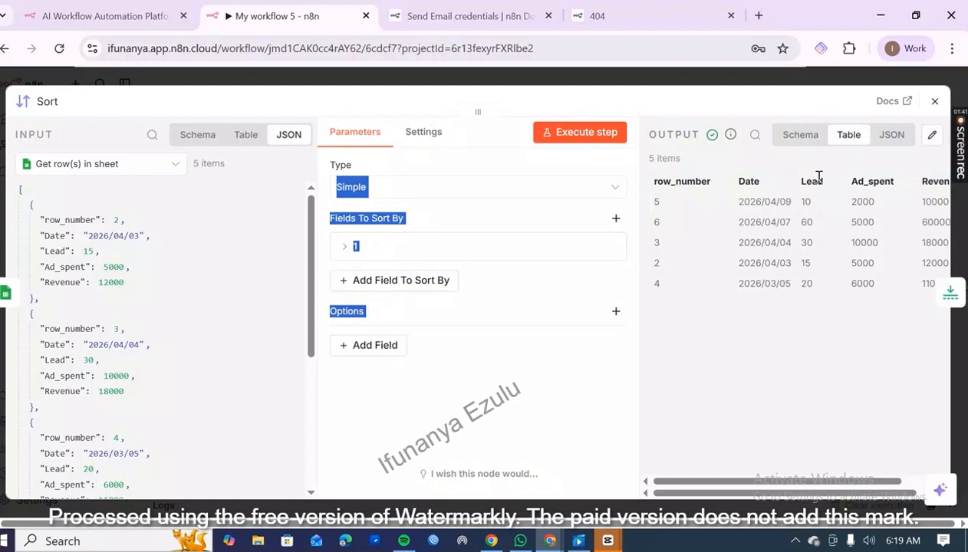
pyautogui.click(553, 316)
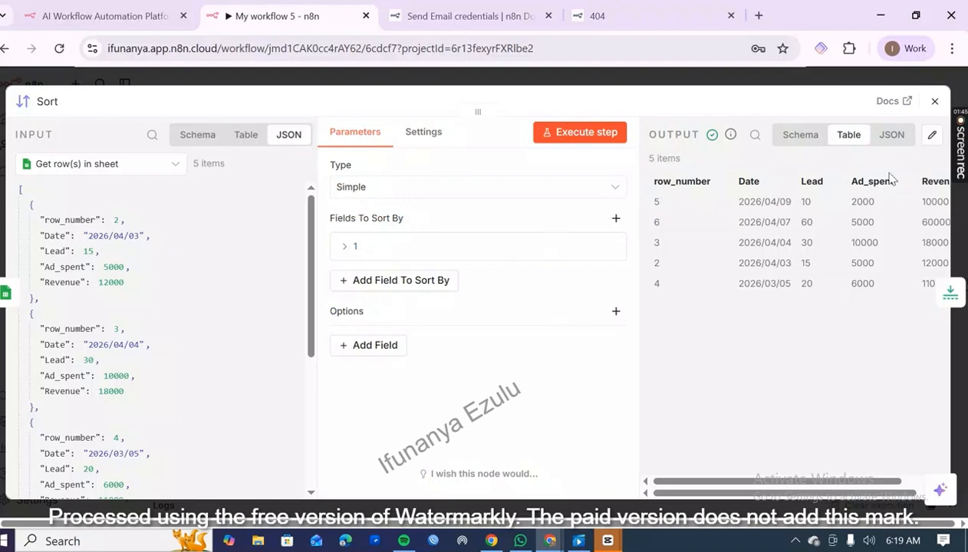
pyautogui.click(934, 101)
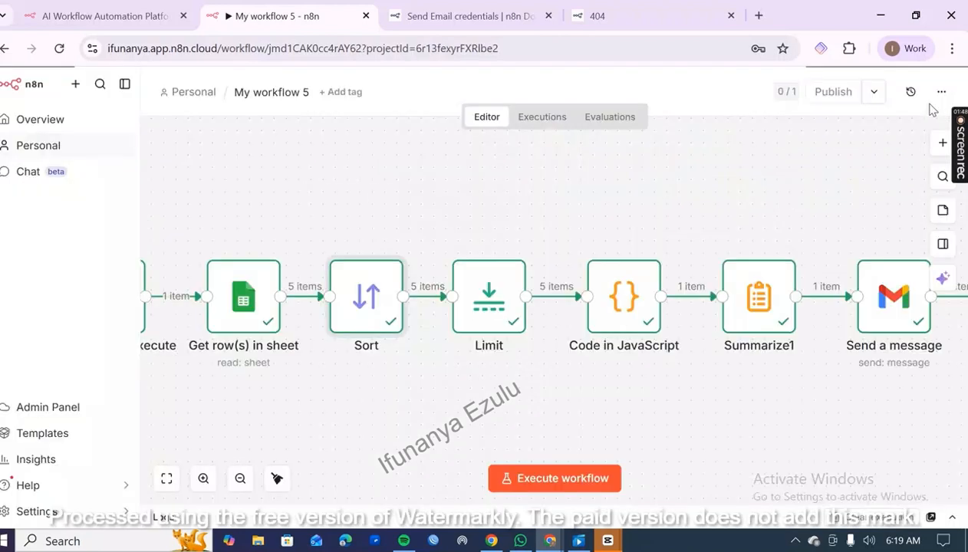
# Review the Limit node's Max Items and Keep settings along with its output, then close the node.
pyautogui.click(497, 314)
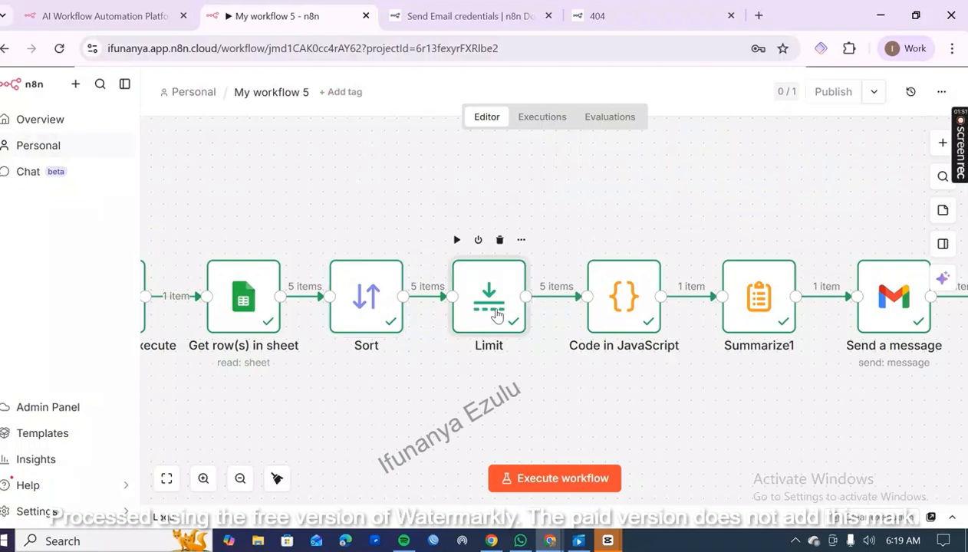
pyautogui.doubleClick(497, 315)
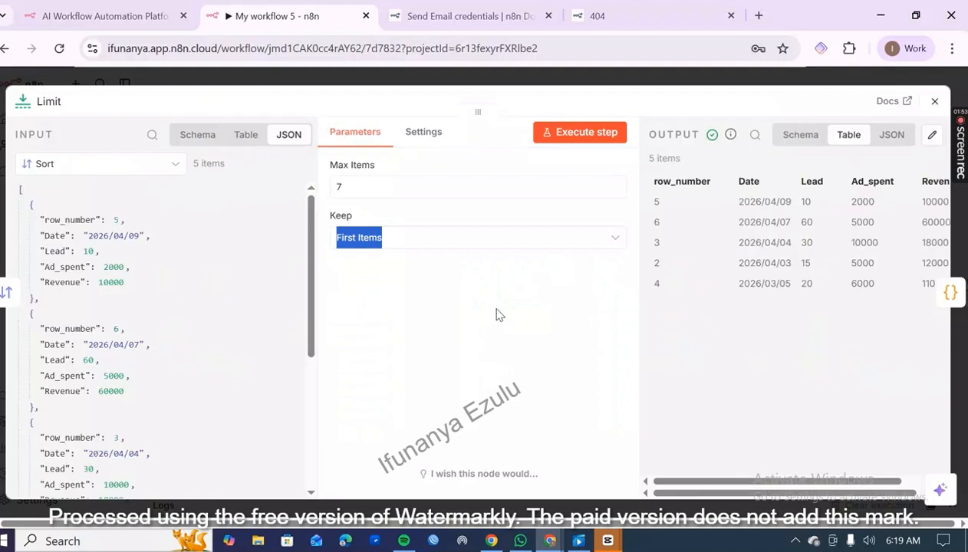
pyautogui.click(680, 348)
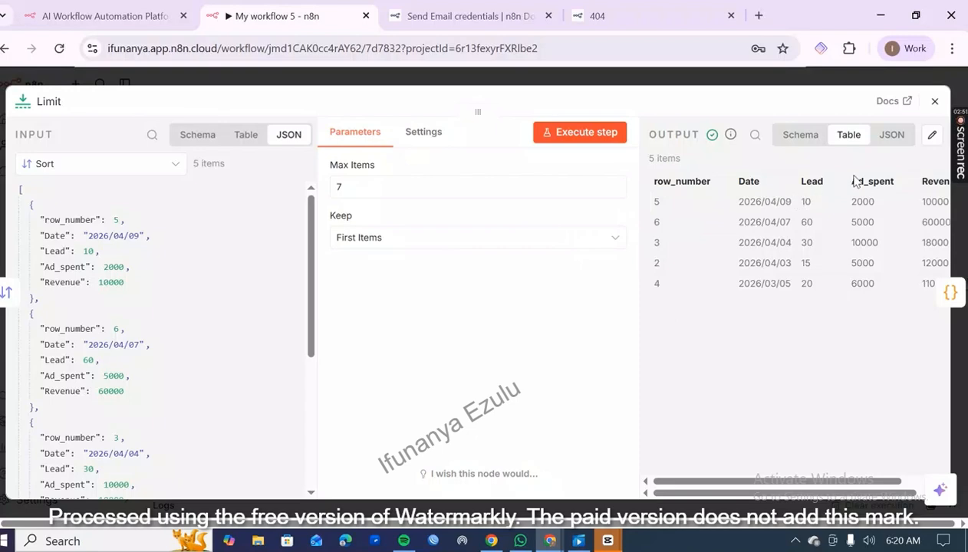
pyautogui.click(935, 103)
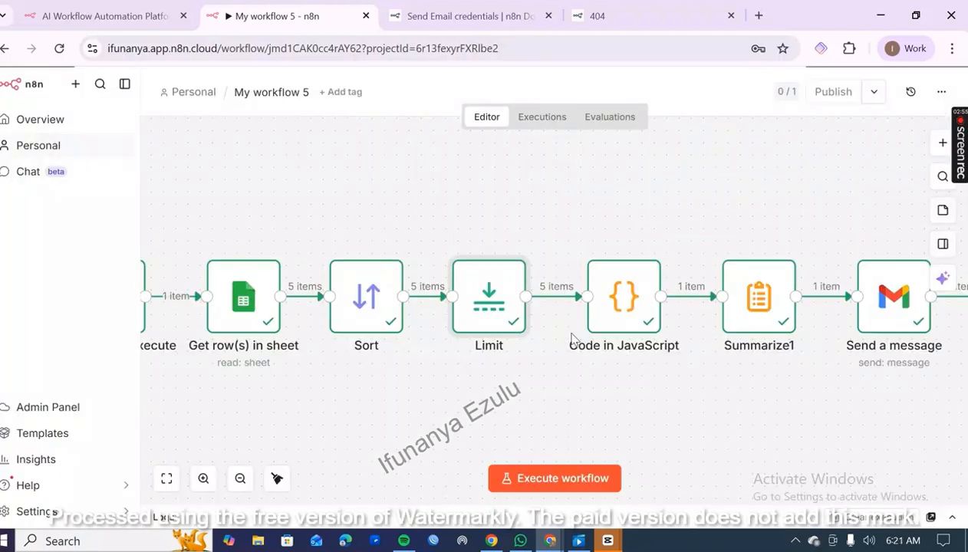
# Read through the full script in the Code in JavaScript node, from the variable declarations to the returned JSON, and close the node.
pyautogui.moveTo(619, 315)
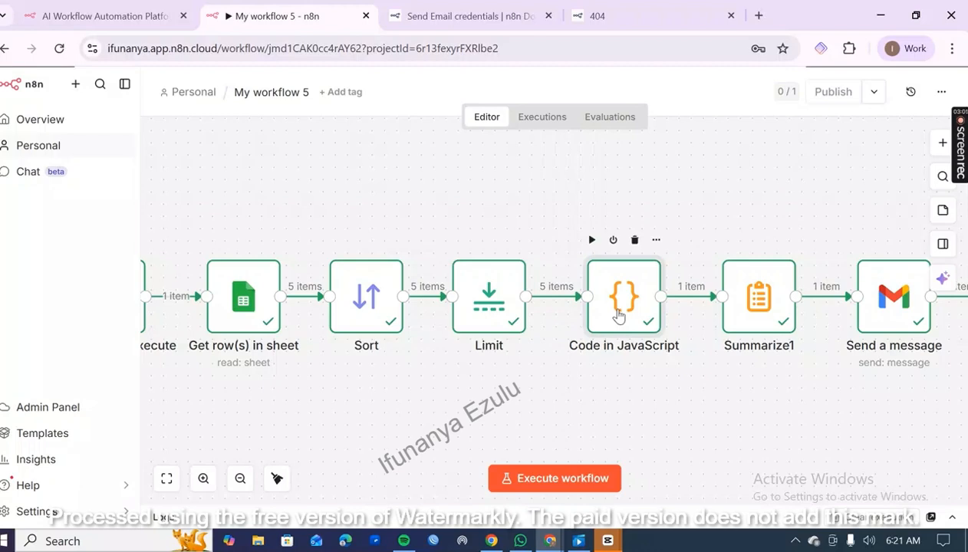
pyautogui.doubleClick(619, 315)
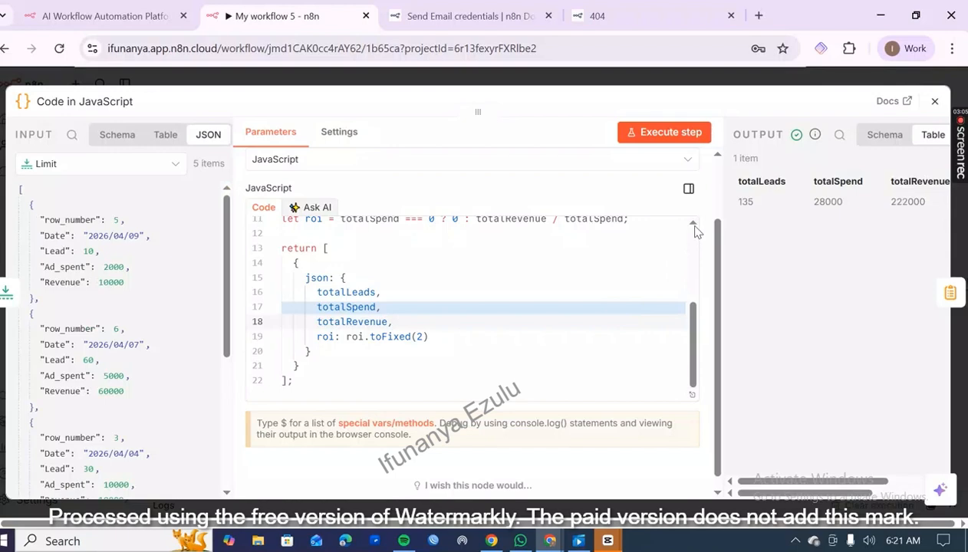
pyautogui.scroll(3, 695, 232)
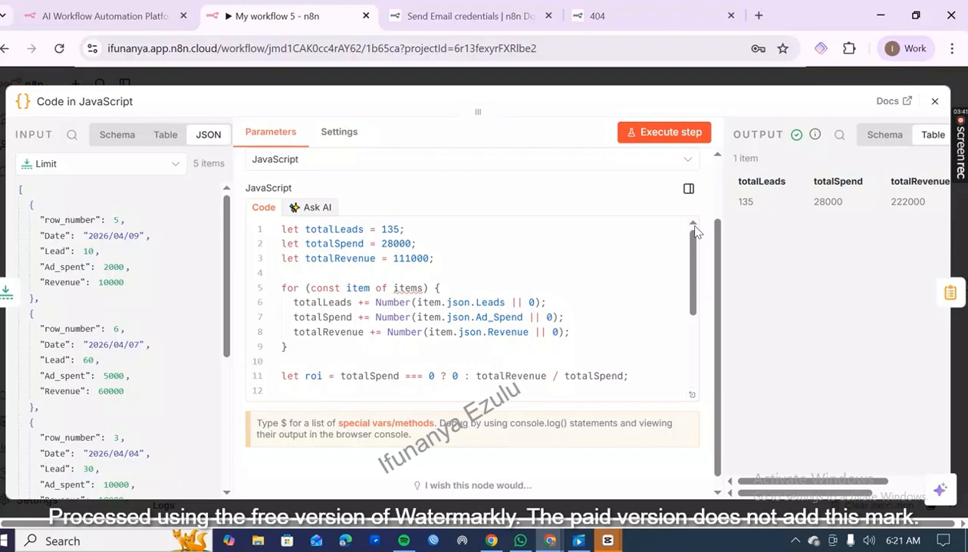
pyautogui.scroll(-2, 696, 333)
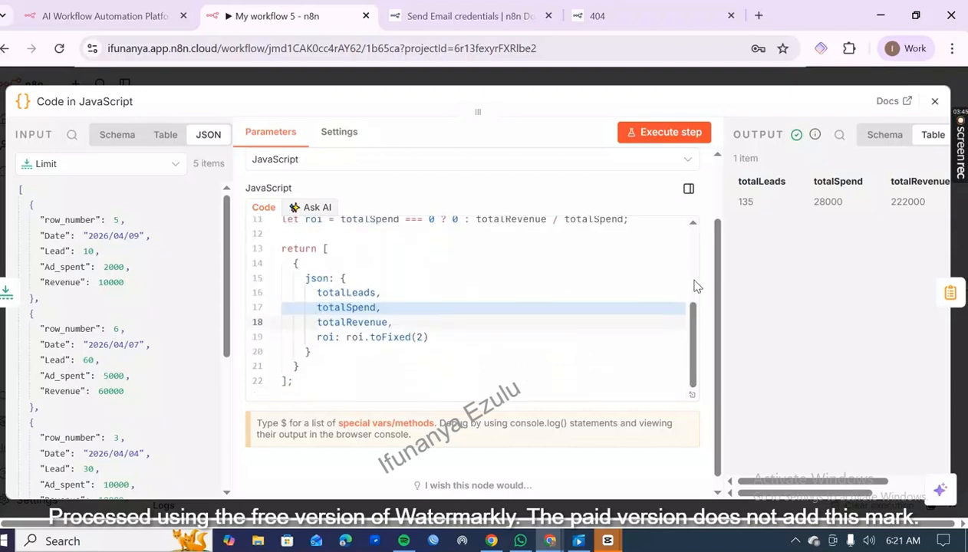
pyautogui.scroll(2, 696, 286)
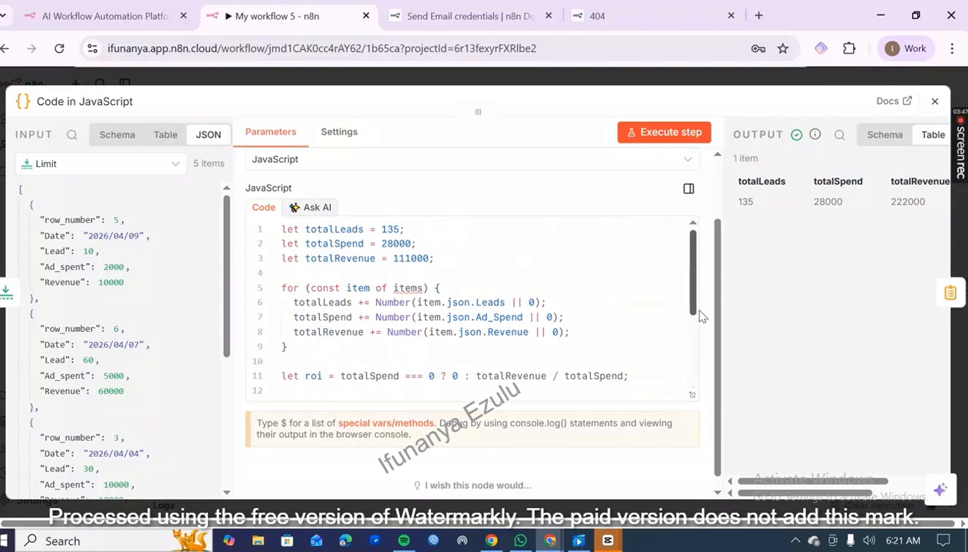
pyautogui.scroll(-2, 698, 346)
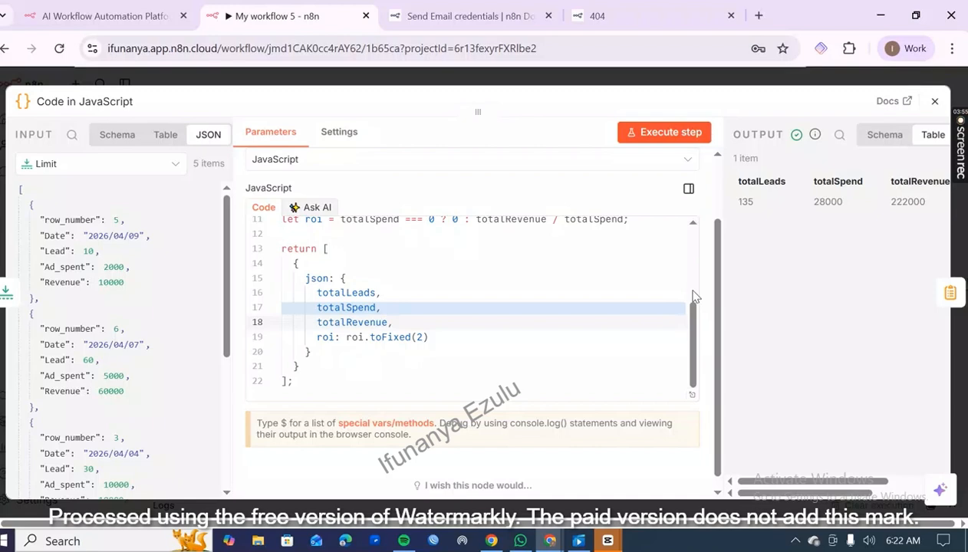
pyautogui.scroll(2, 695, 296)
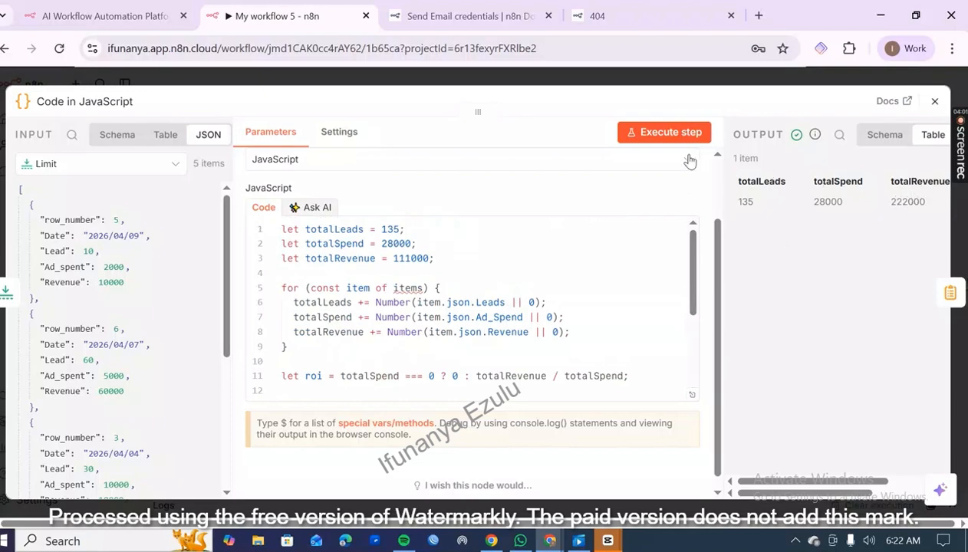
pyautogui.click(935, 100)
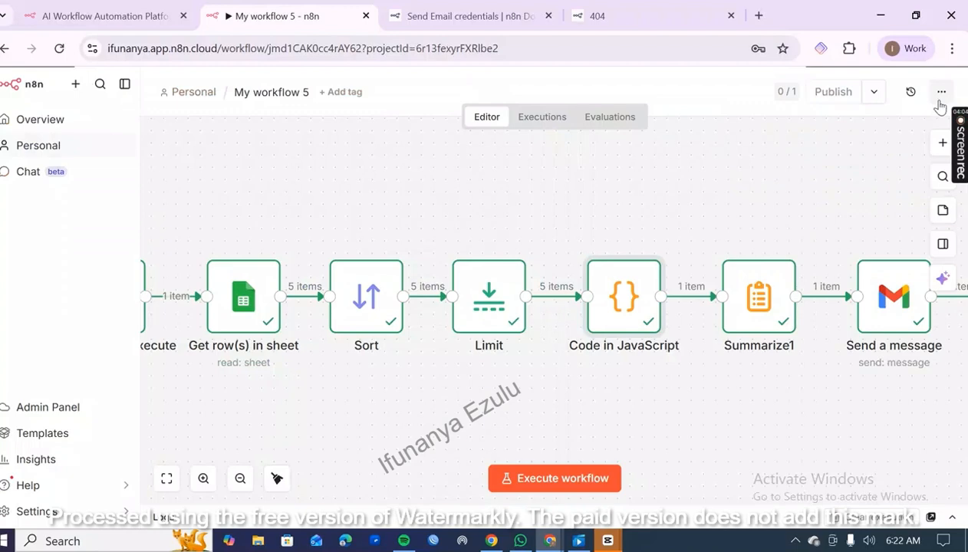
# Examine all the fields to summarize and their aggregations in the Summarize1 node.
pyautogui.doubleClick(742, 325)
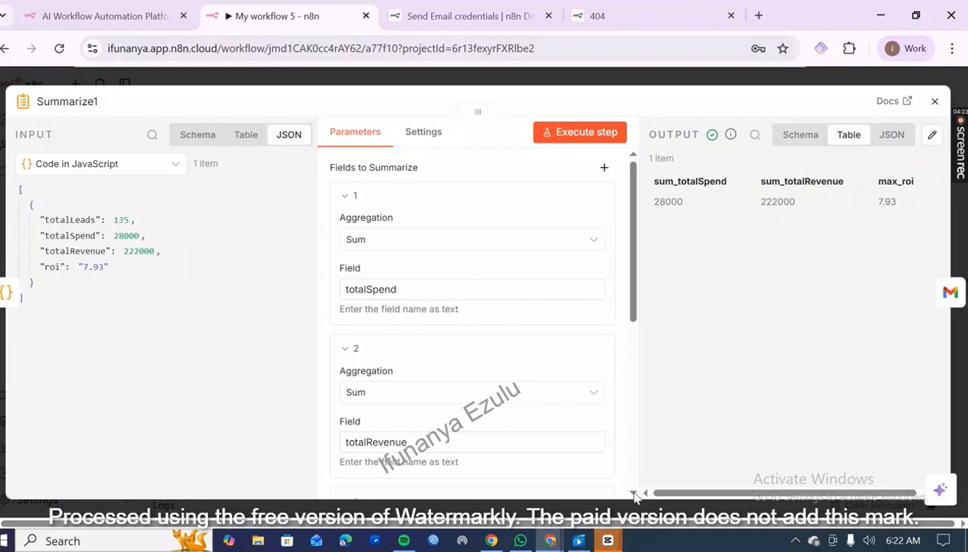
pyautogui.scroll(-5, 633, 496)
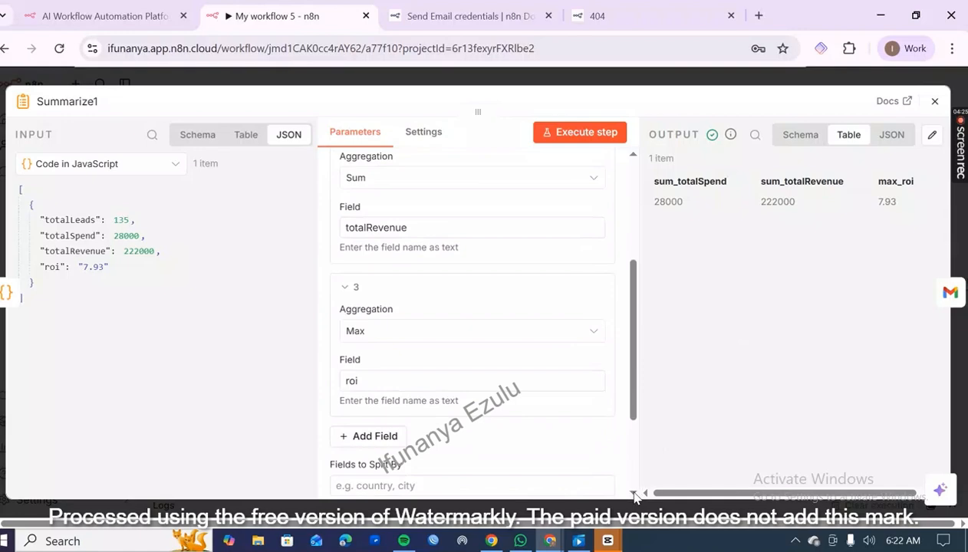
pyautogui.scroll(-2, 634, 496)
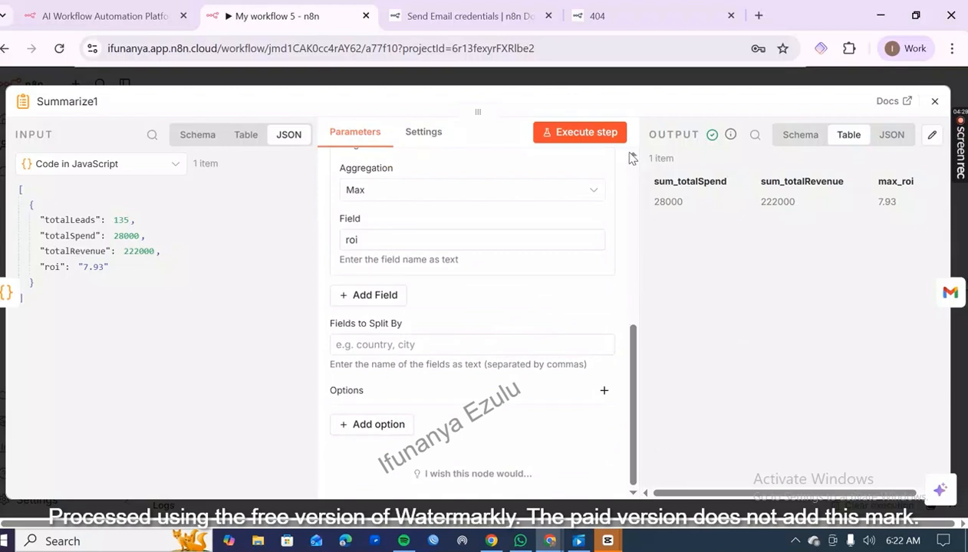
pyautogui.scroll(4, 631, 158)
pyautogui.scroll(2, 631, 158)
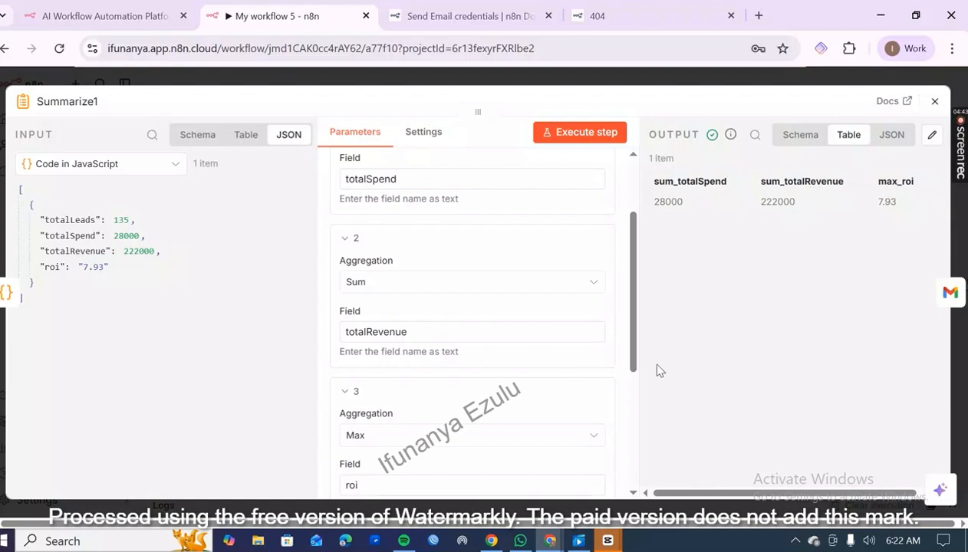
pyautogui.scroll(-3, 634, 397)
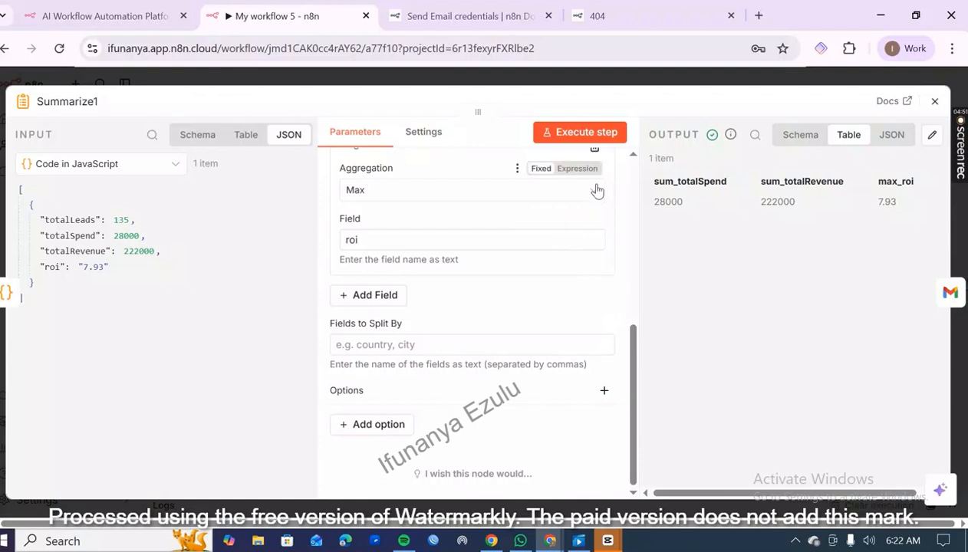
# Try Sum as the aggregation for the roi field and execute the Summarize1 step.
pyautogui.click(595, 194)
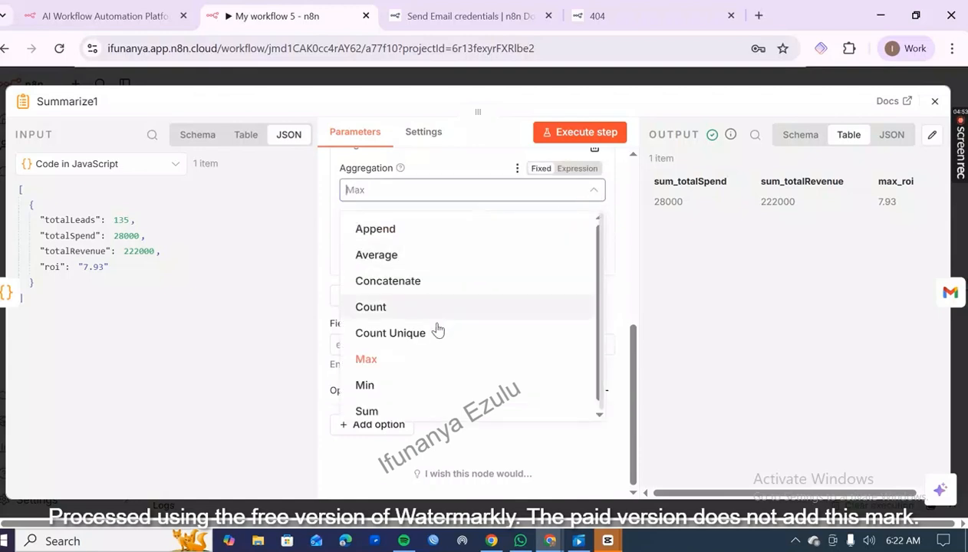
pyautogui.click(432, 410)
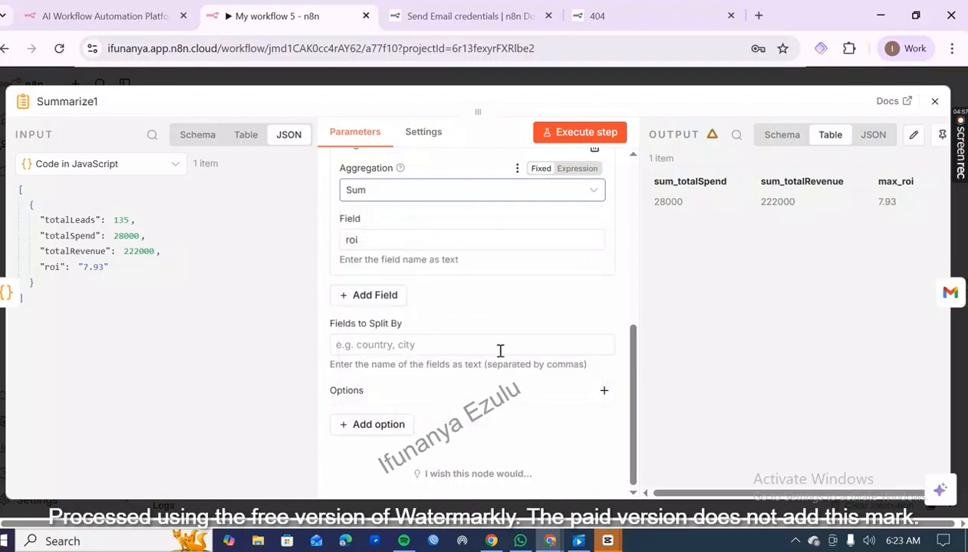
pyautogui.click(599, 132)
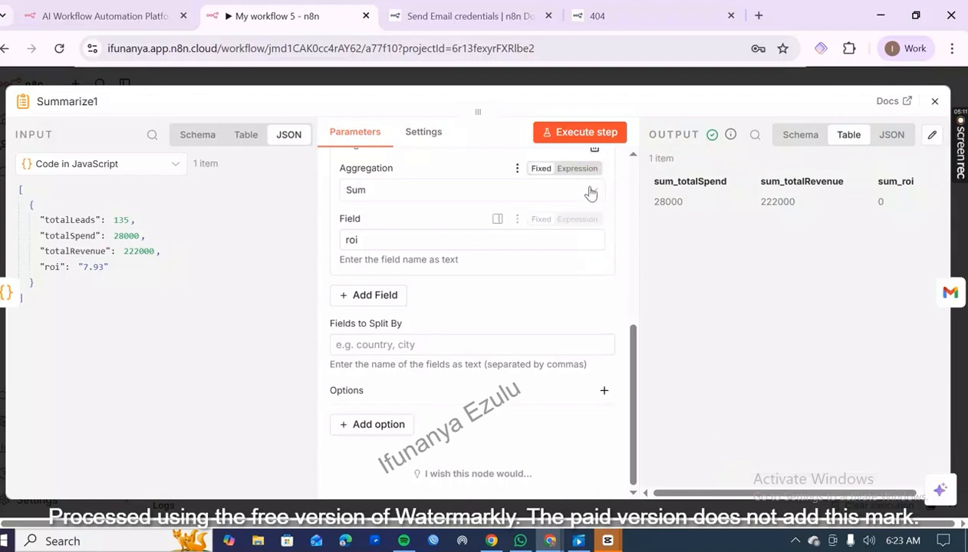
# Set the roi field's aggregation to Max, execute the Summarize1 step again and close the node.
pyautogui.click(591, 192)
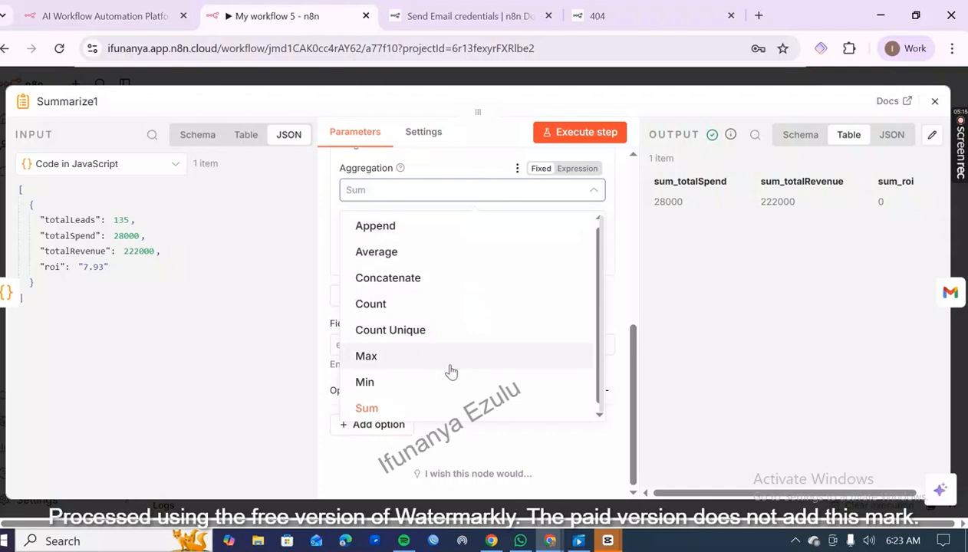
pyautogui.click(450, 366)
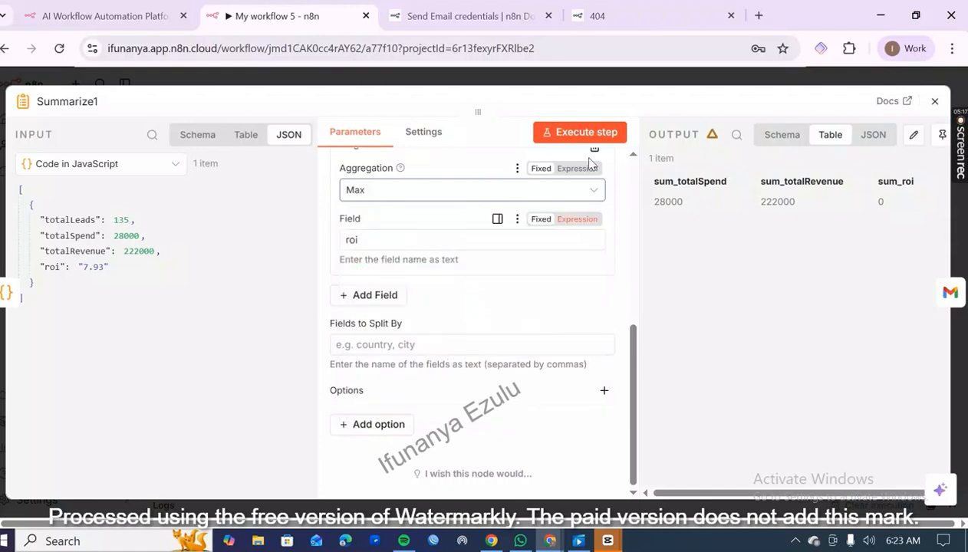
pyautogui.click(612, 140)
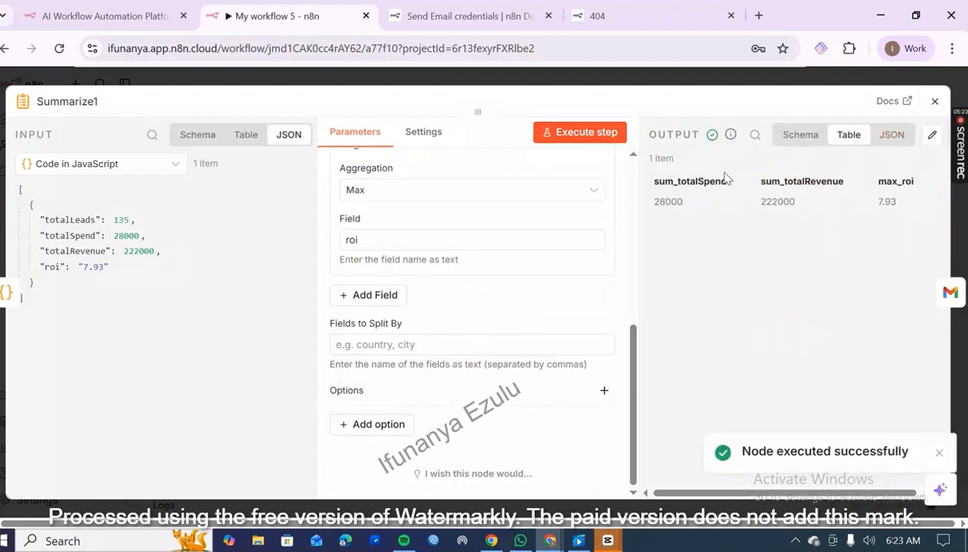
pyautogui.click(935, 102)
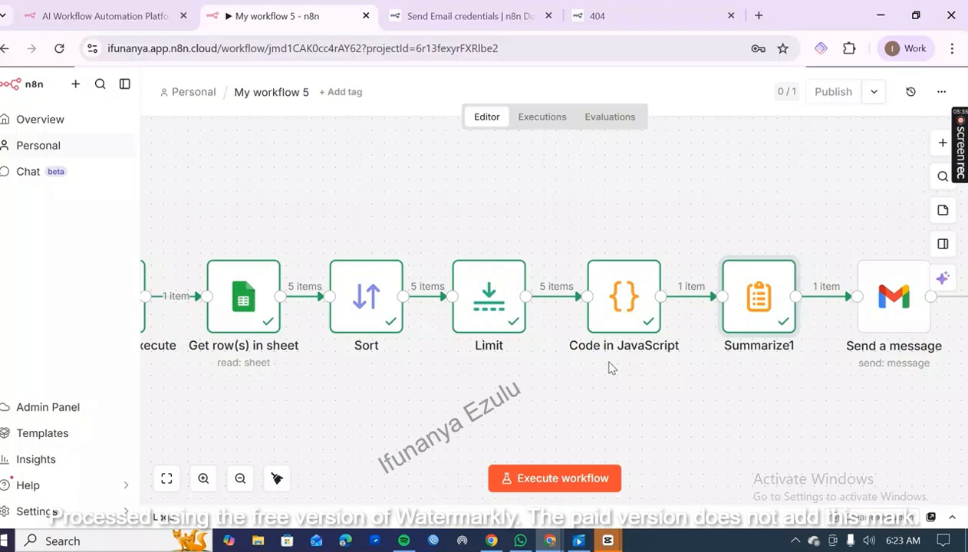
# Open the Send a message node, examine its credential, operation, recipient and subject settings, and keep Text as the email type.
pyautogui.click(899, 316)
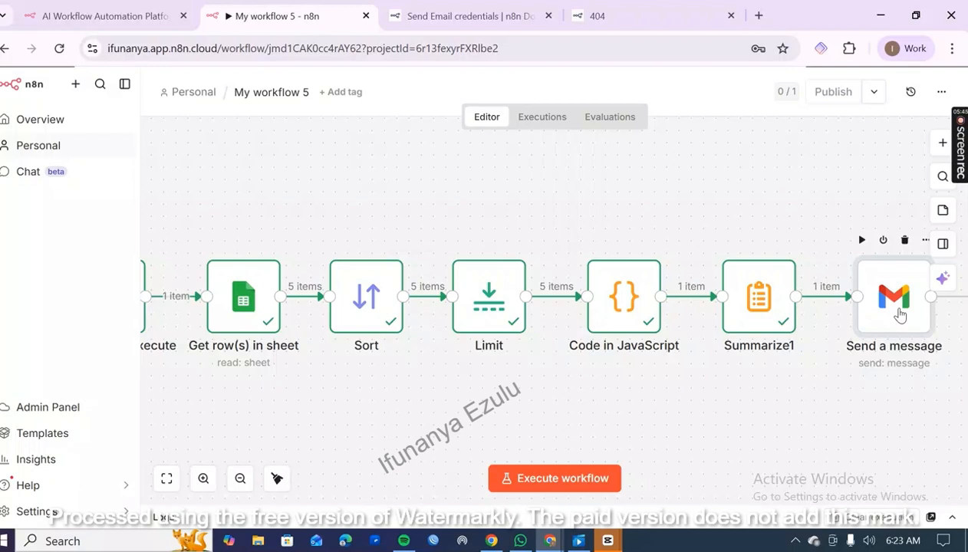
pyautogui.doubleClick(899, 315)
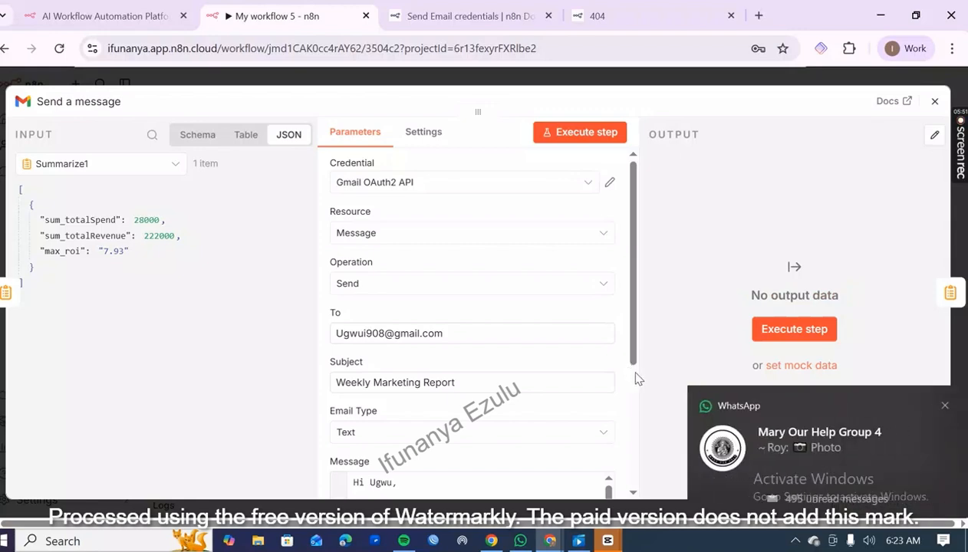
pyautogui.scroll(-3, 636, 379)
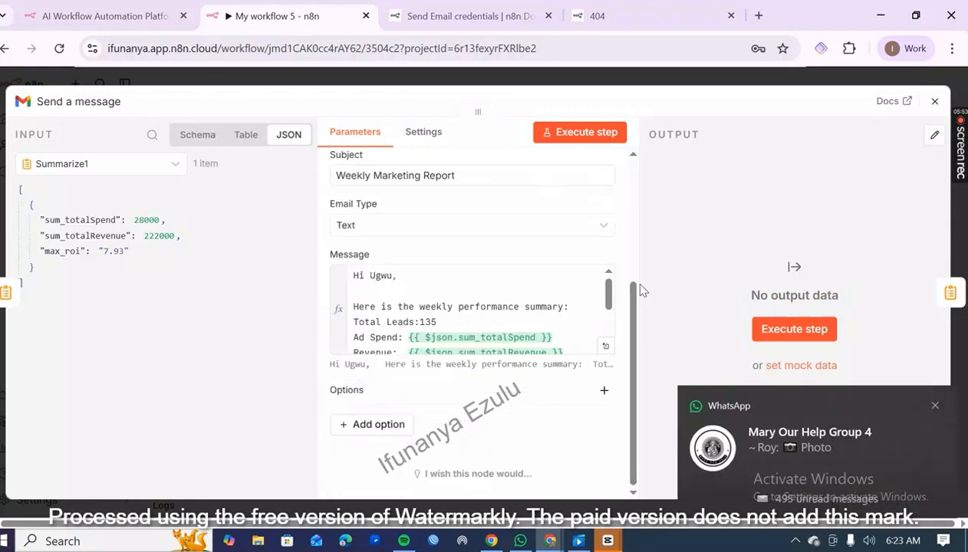
pyautogui.scroll(3, 629, 275)
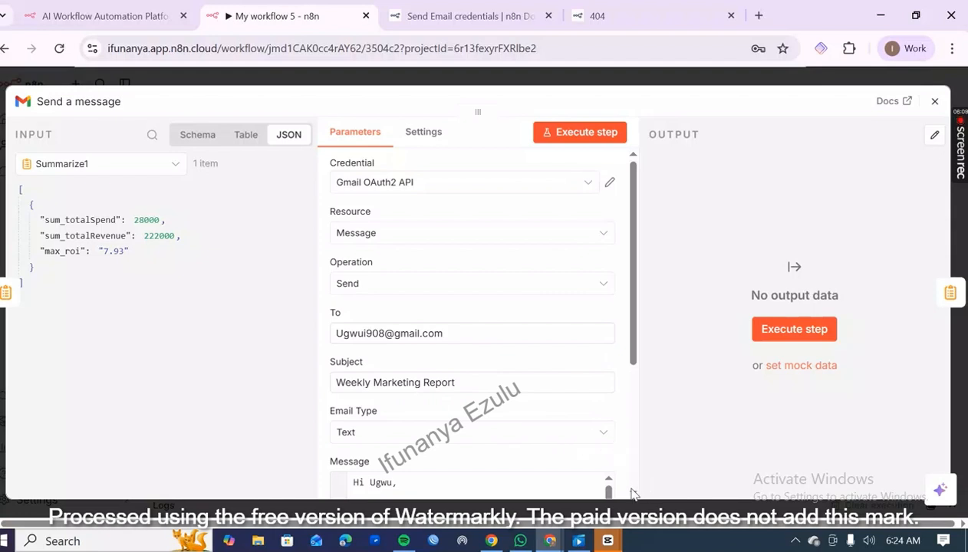
pyautogui.scroll(-3, 636, 491)
pyautogui.scroll(-2, 634, 493)
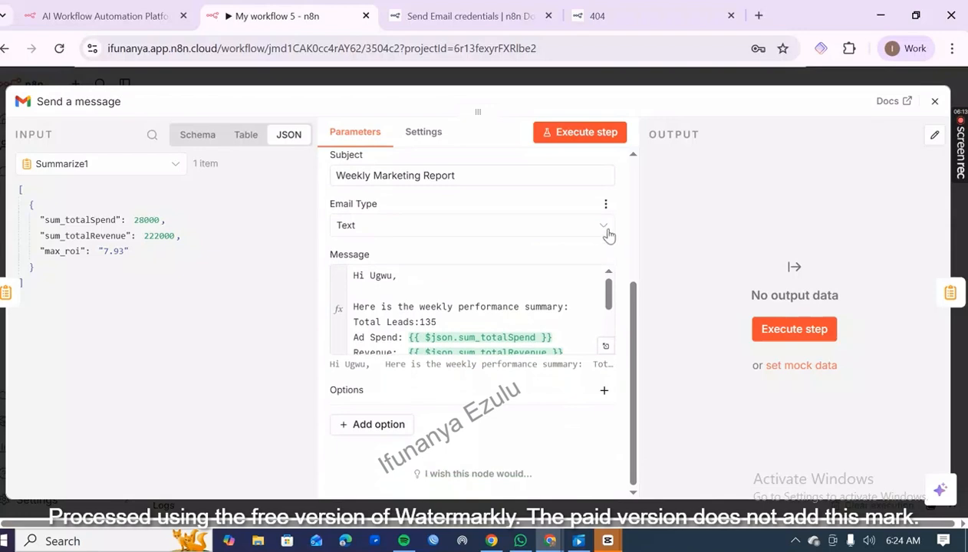
pyautogui.click(607, 232)
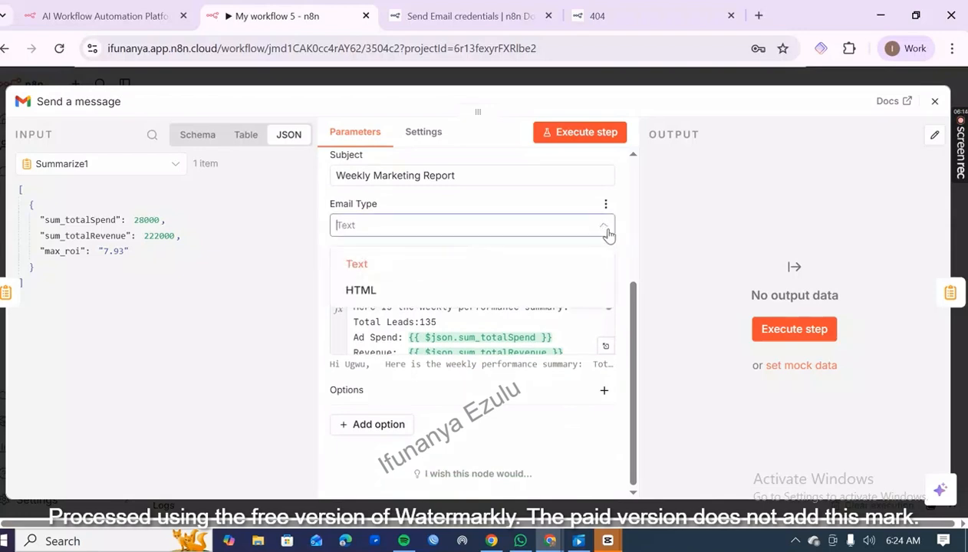
pyautogui.click(561, 263)
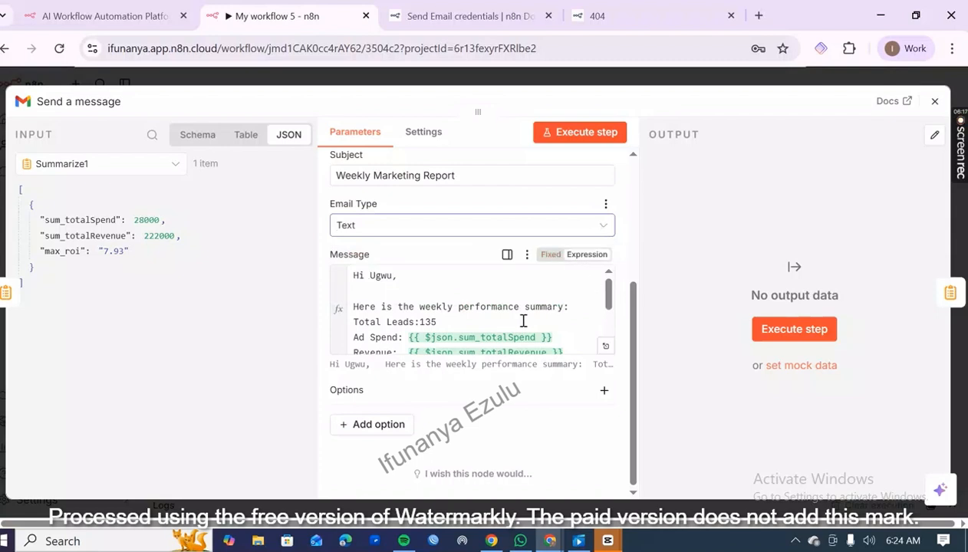
# Read through the Message expression from the greeting through the spend, revenue and ROI placeholders to the sign-off.
pyautogui.scroll(-2, 609, 326)
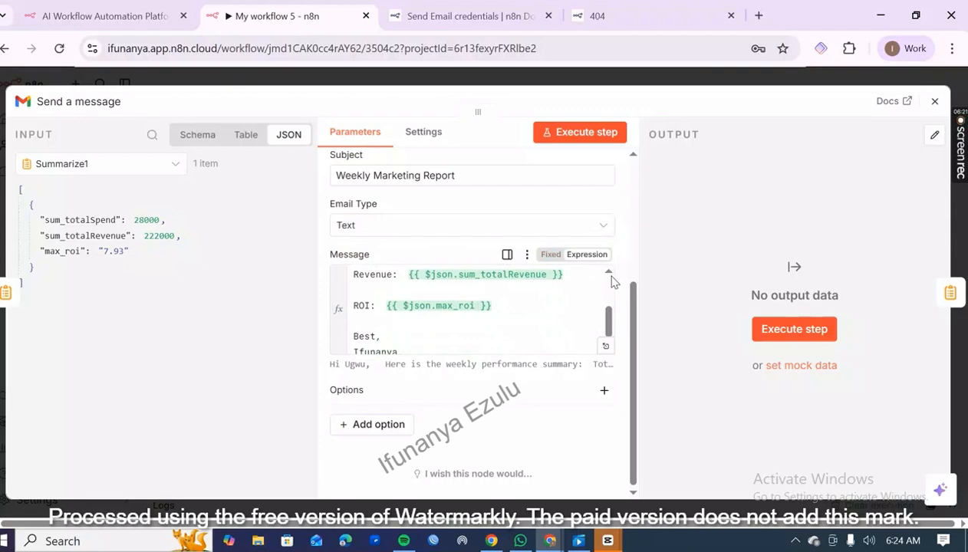
pyautogui.scroll(2, 611, 282)
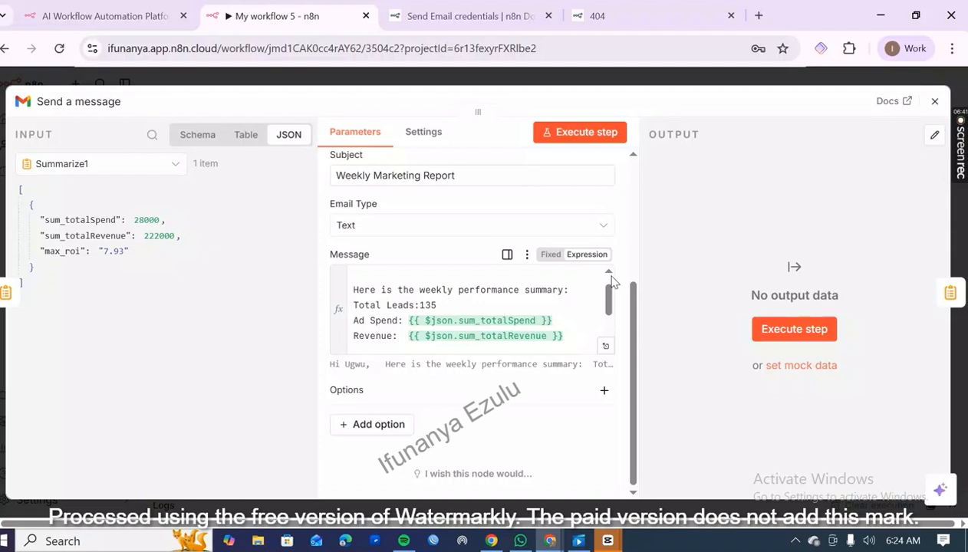
pyautogui.scroll(1, 611, 282)
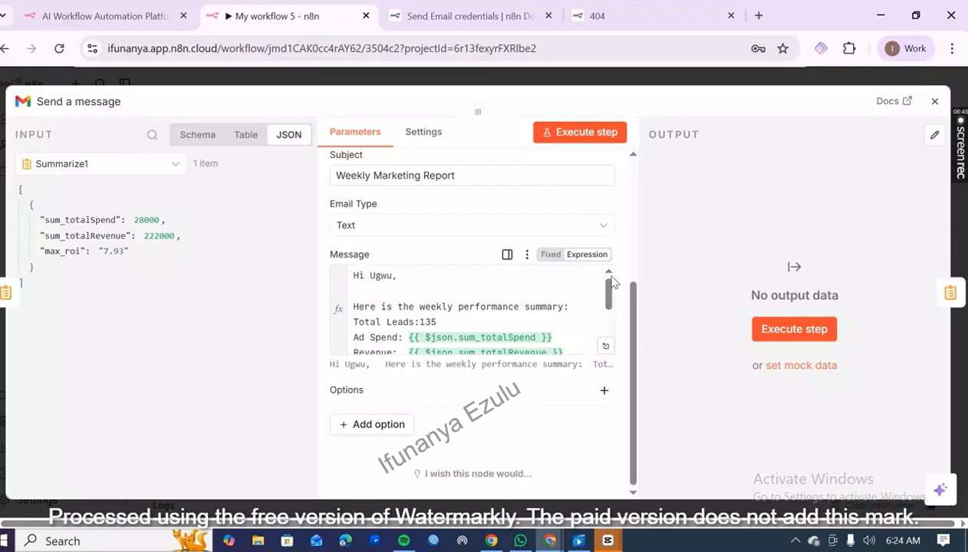
pyautogui.click(610, 321)
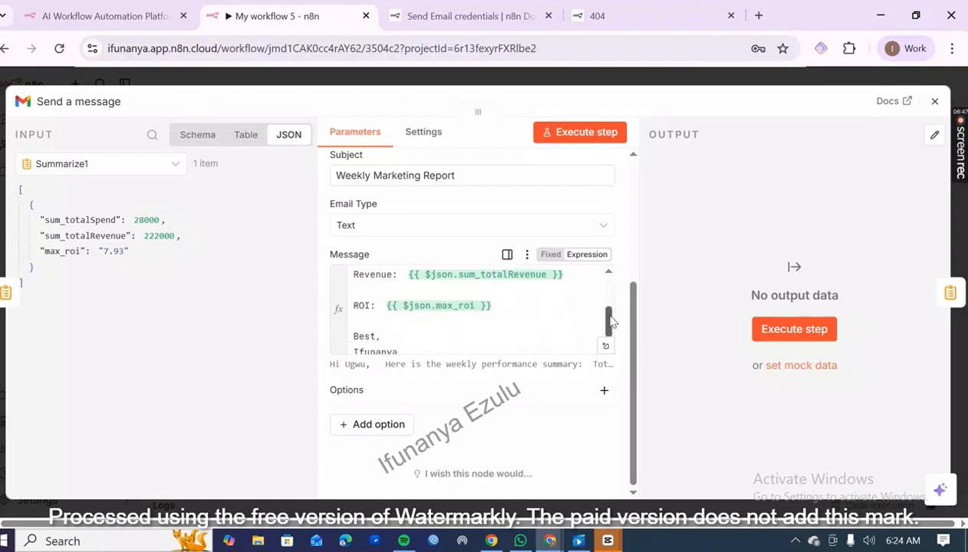
# Show the Message field's rendered result and read the whole email preview.
pyautogui.click(539, 341)
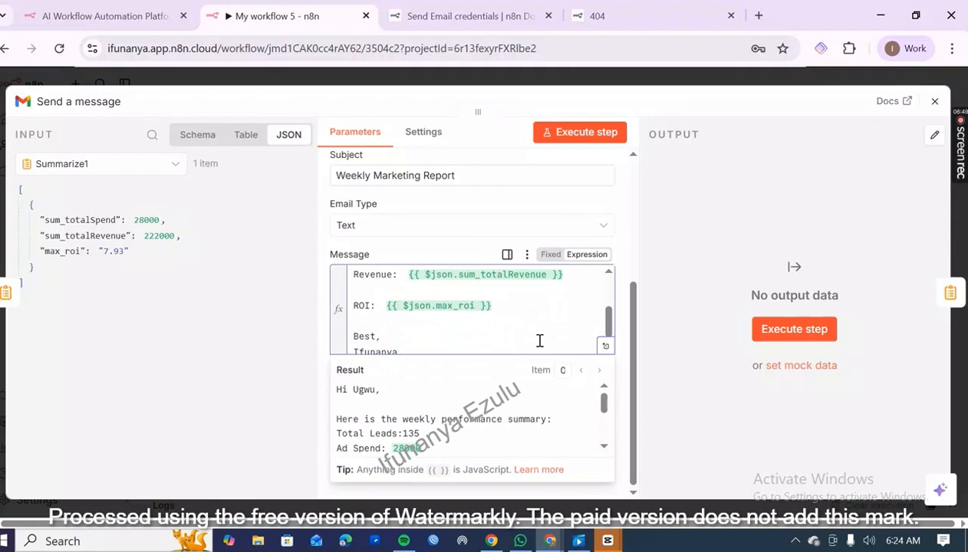
pyautogui.click(605, 447)
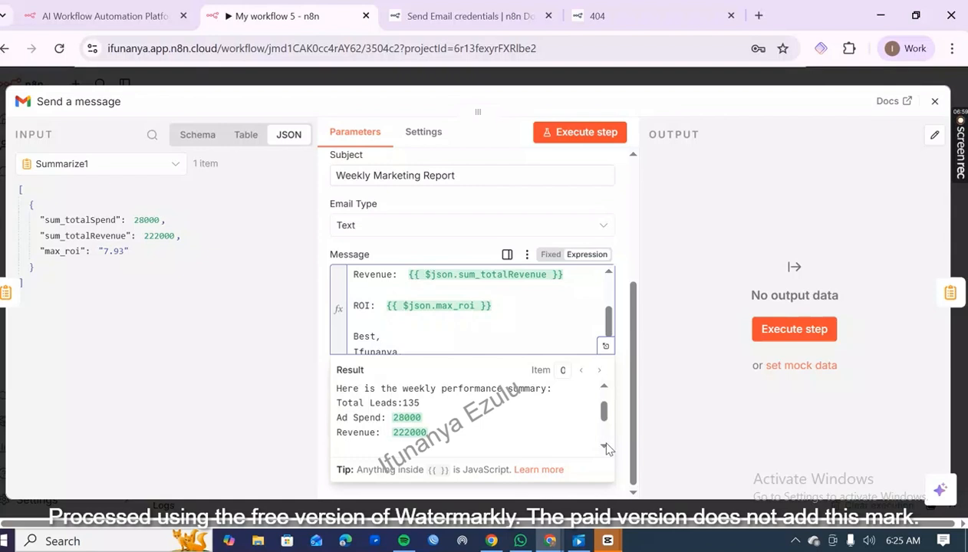
pyautogui.scroll(-3, 606, 449)
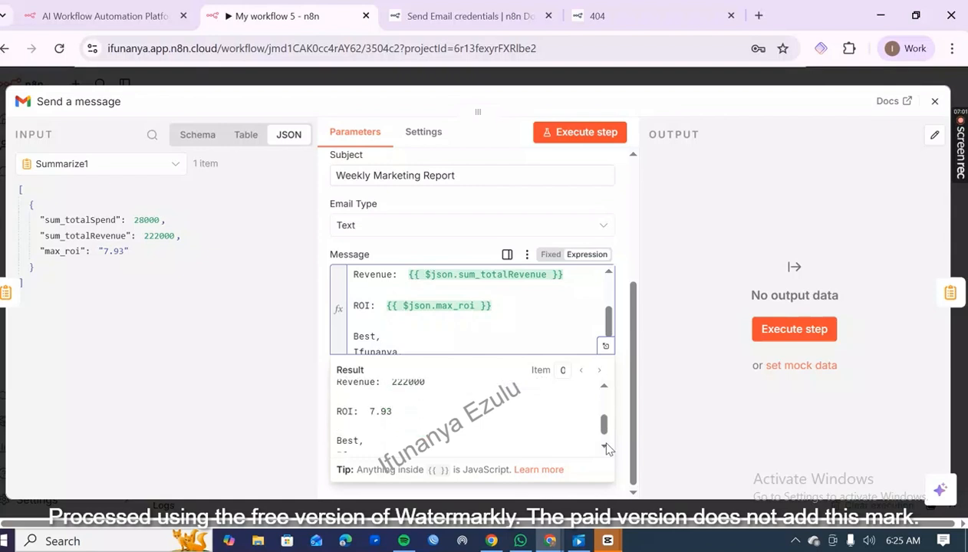
pyautogui.click(605, 388)
pyautogui.click(604, 390)
pyautogui.click(605, 390)
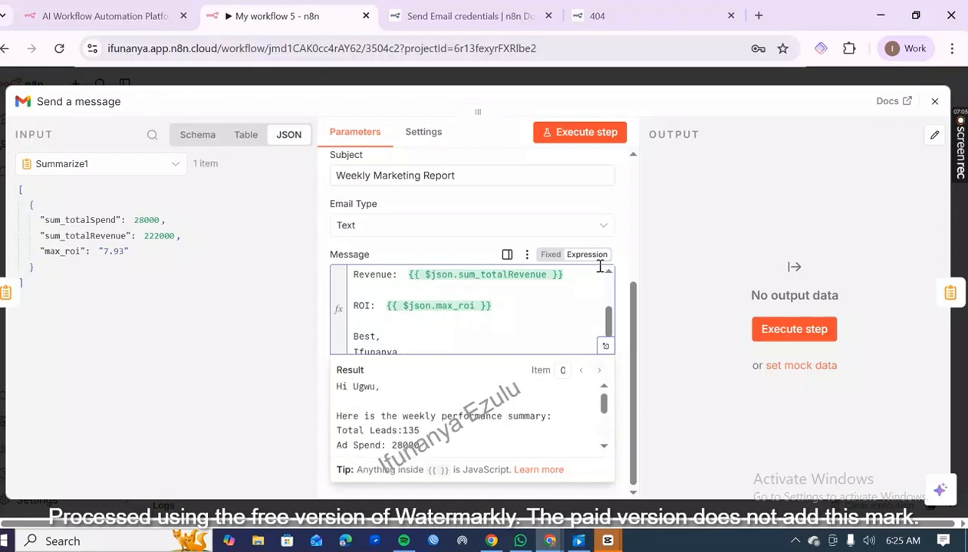
# Execute the Send a message step to email the report and close the node.
pyautogui.click(588, 133)
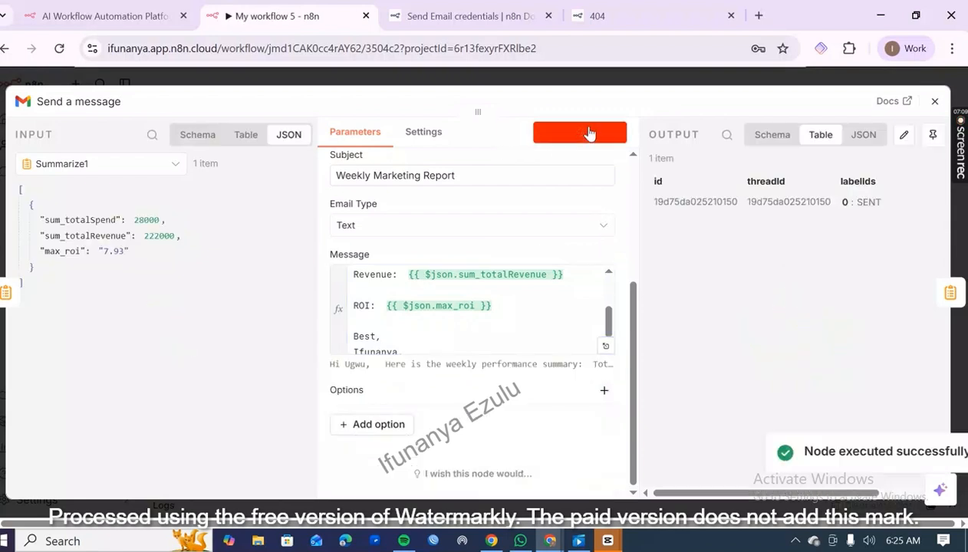
pyautogui.click(934, 102)
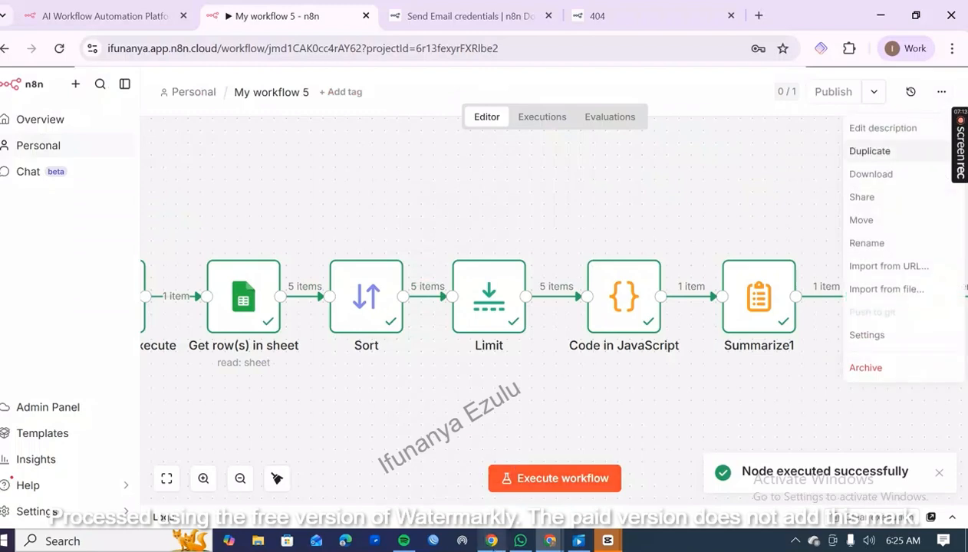
# Switch to Gmail in the other Chrome window and open the inbox of the report recipient's account.
pyautogui.click(491, 541)
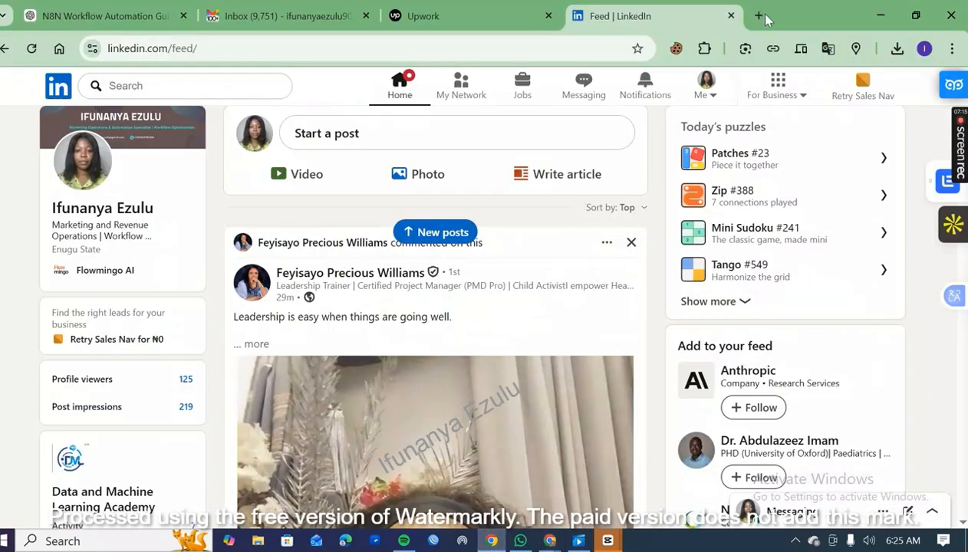
pyautogui.click(339, 22)
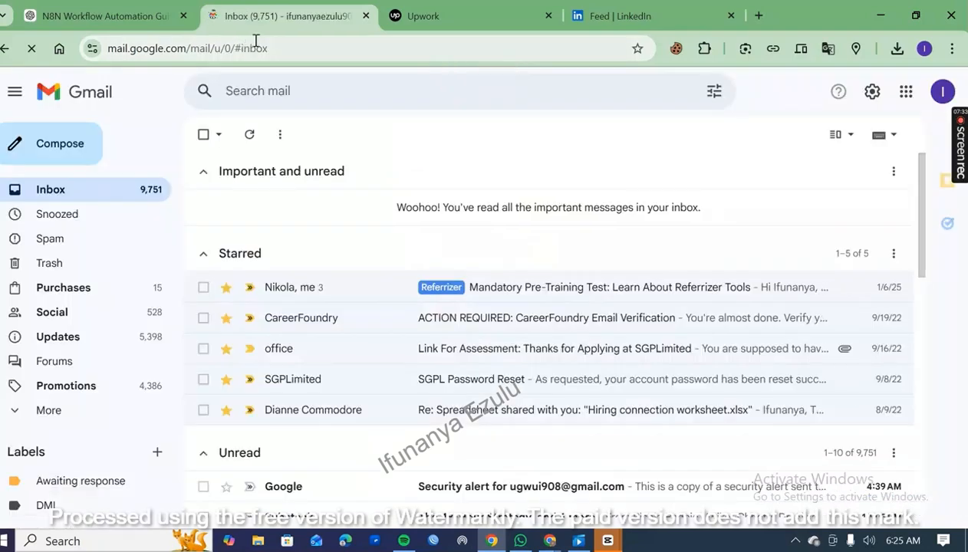
pyautogui.click(943, 92)
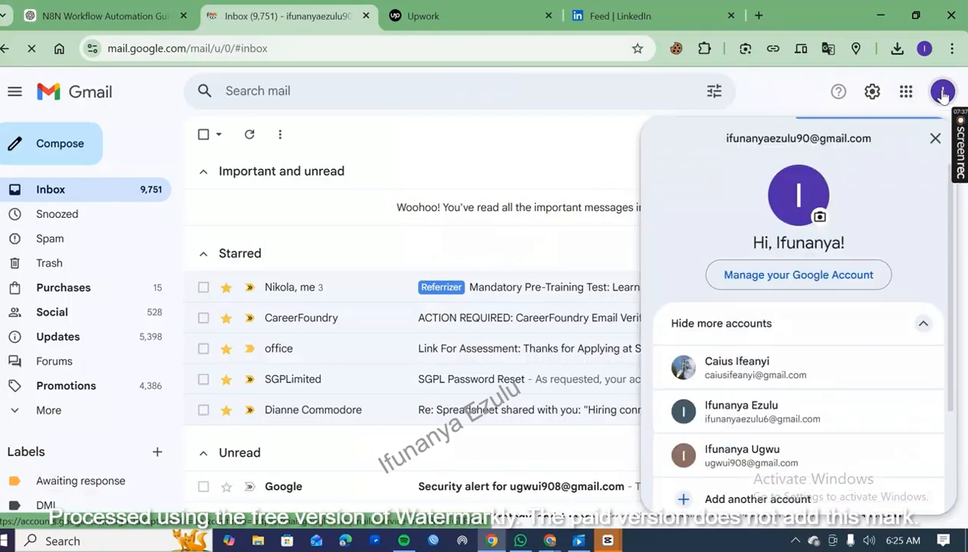
pyautogui.click(818, 456)
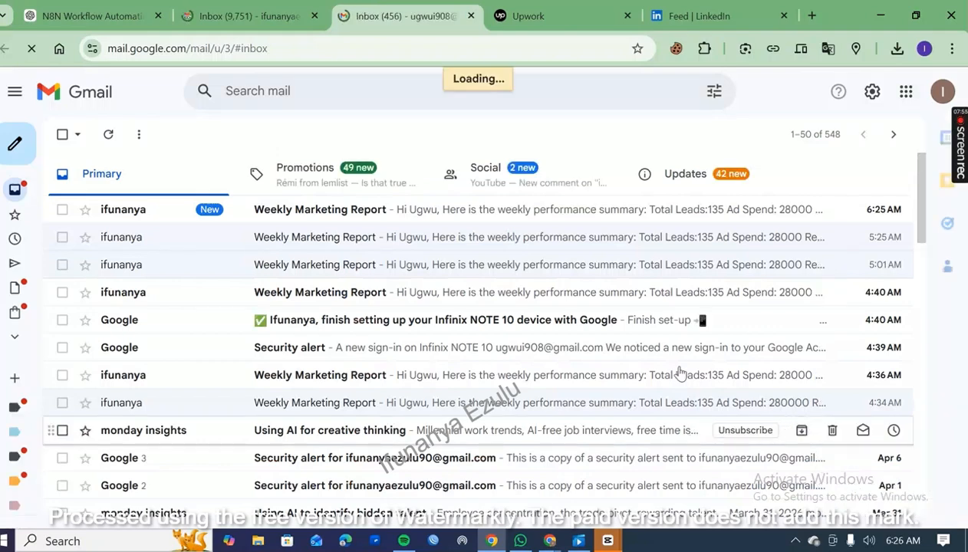
# Open the newest Weekly Marketing Report email and read it through to the end.
pyautogui.click(645, 212)
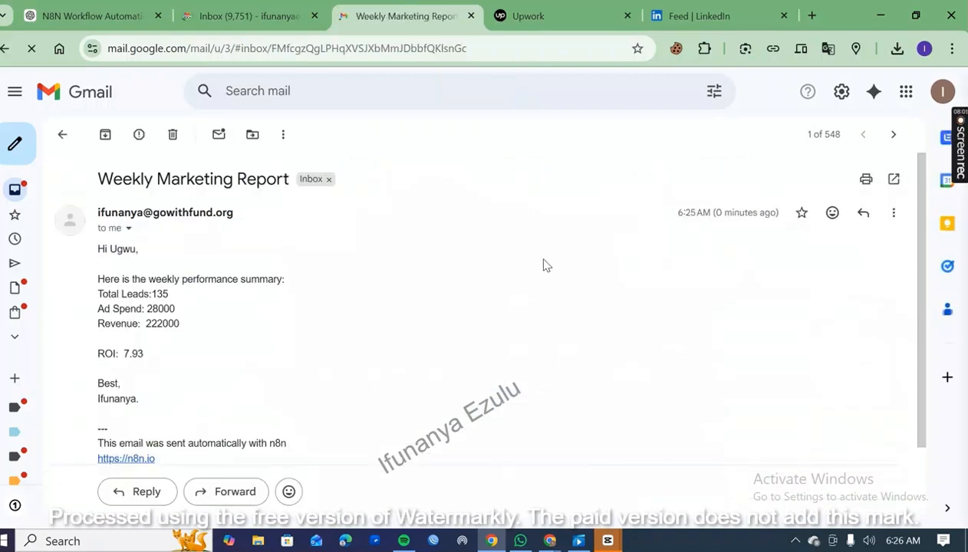
pyautogui.scroll(-2, 543, 266)
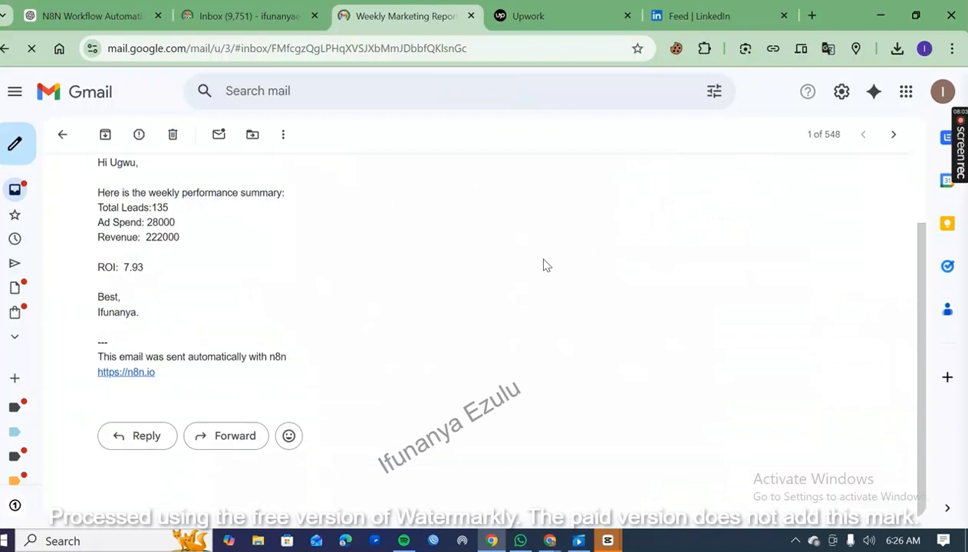
pyautogui.scroll(2, 543, 266)
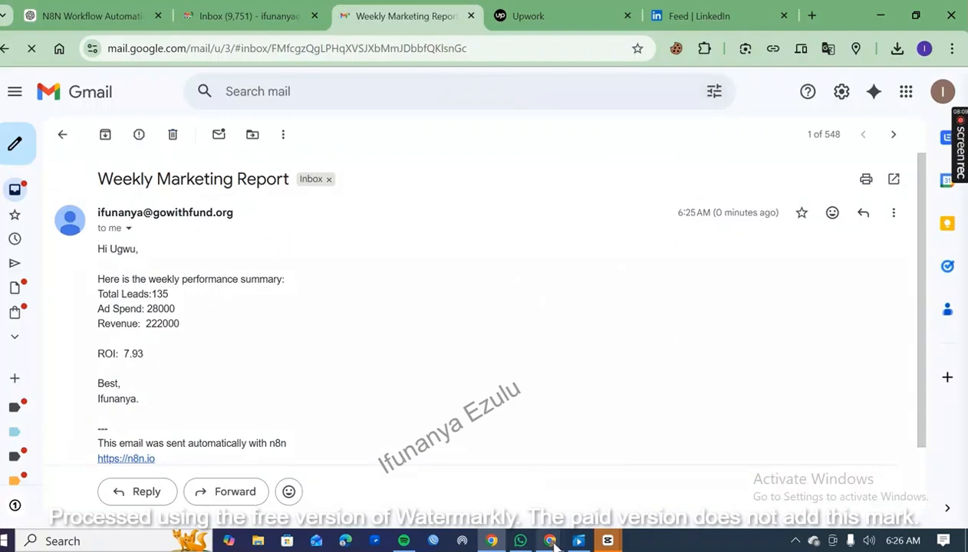
# Switch back to the n8n window with My workflow 5 to view the executed nodes.
pyautogui.moveTo(552, 541)
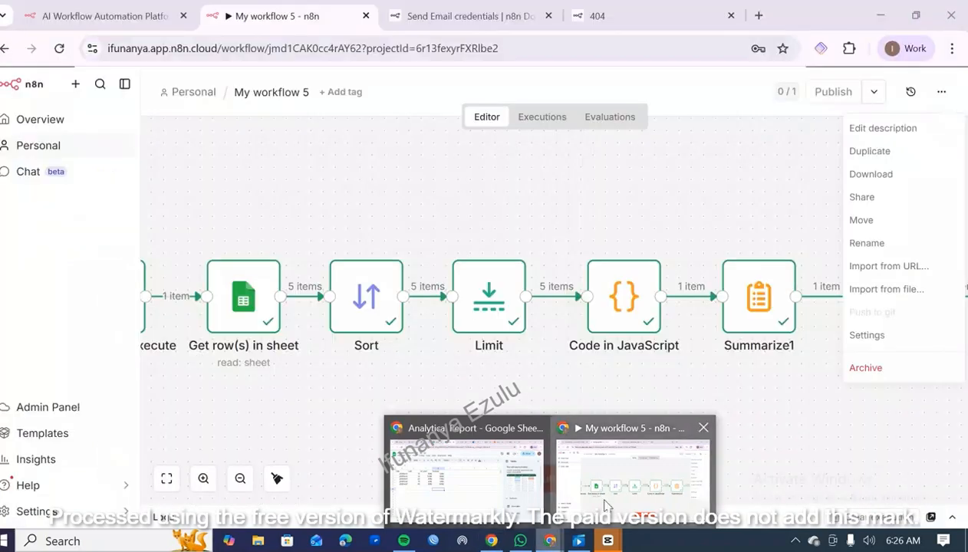
pyautogui.click(605, 502)
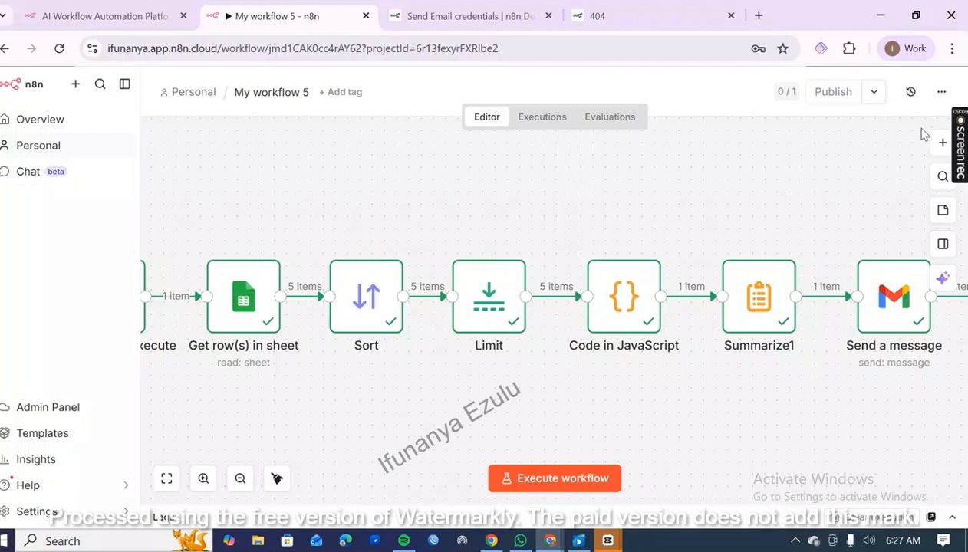
pyautogui.moveTo(960, 149)
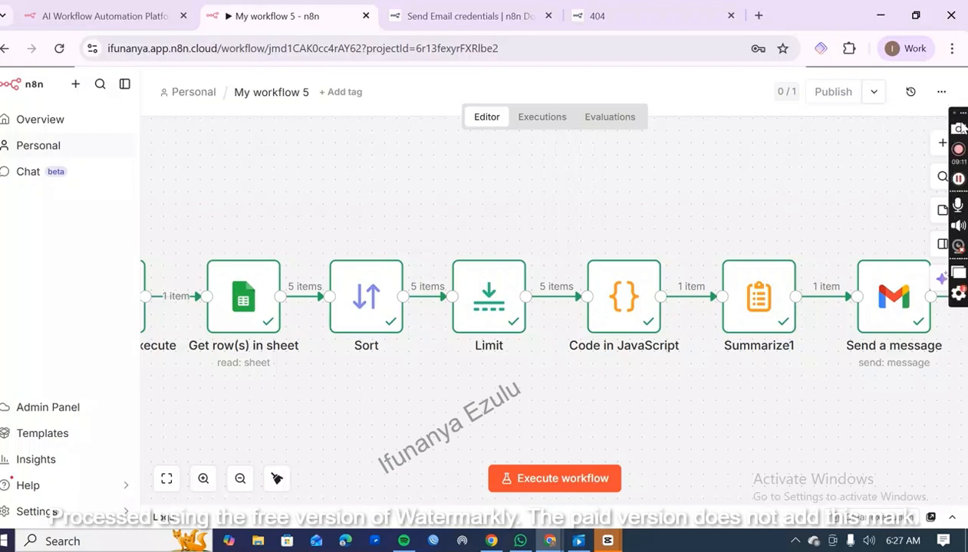